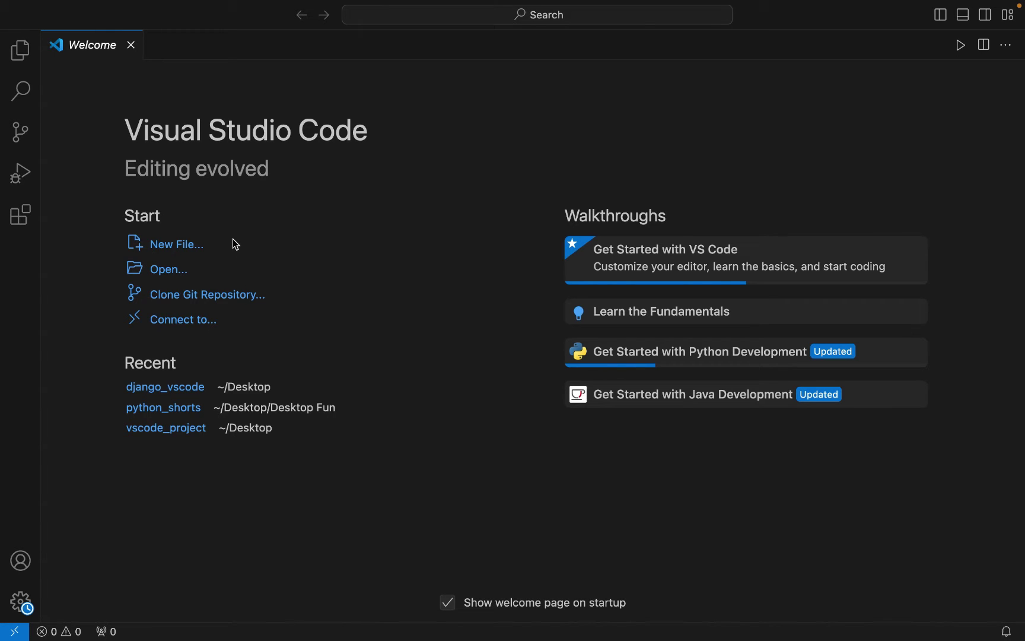
# Step: Create a new pygame_vscode folder on the Desktop from the Open Folder dialog
pyautogui.click(84, 9)
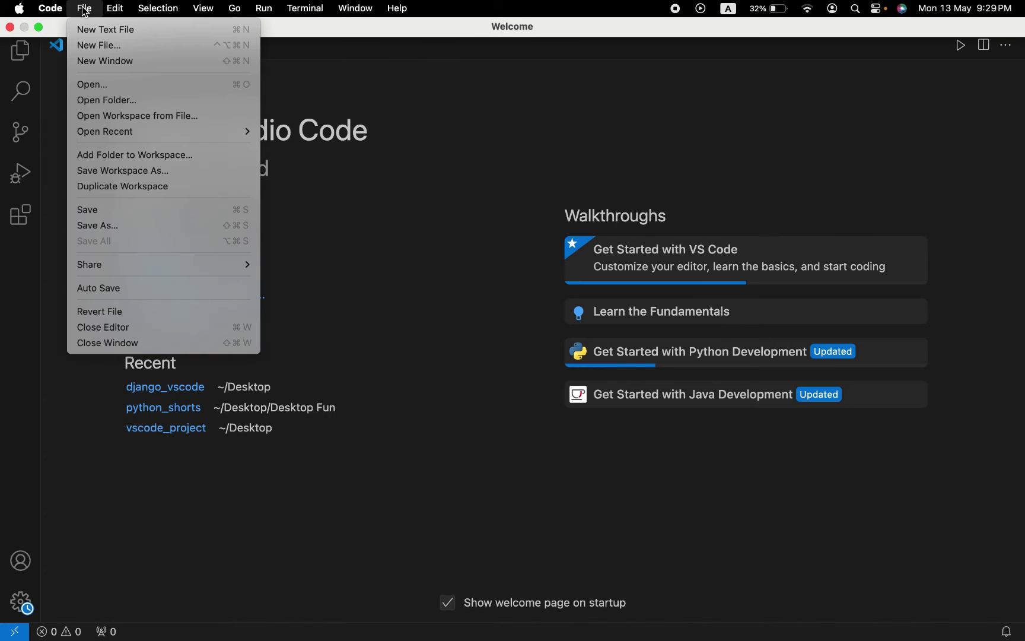
pyautogui.click(101, 101)
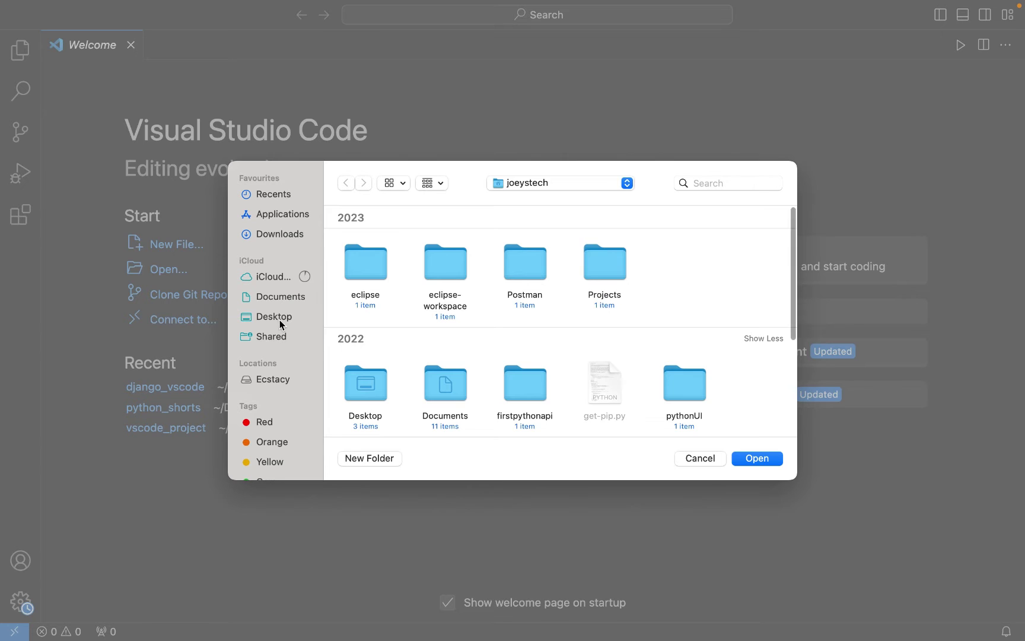
pyautogui.click(280, 320)
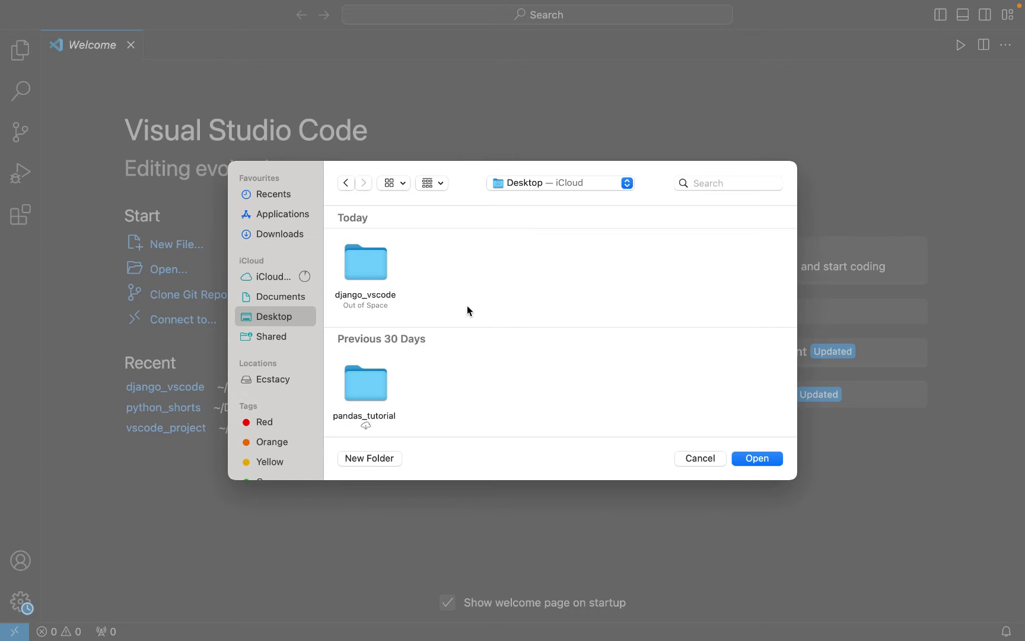
pyautogui.click(377, 464)
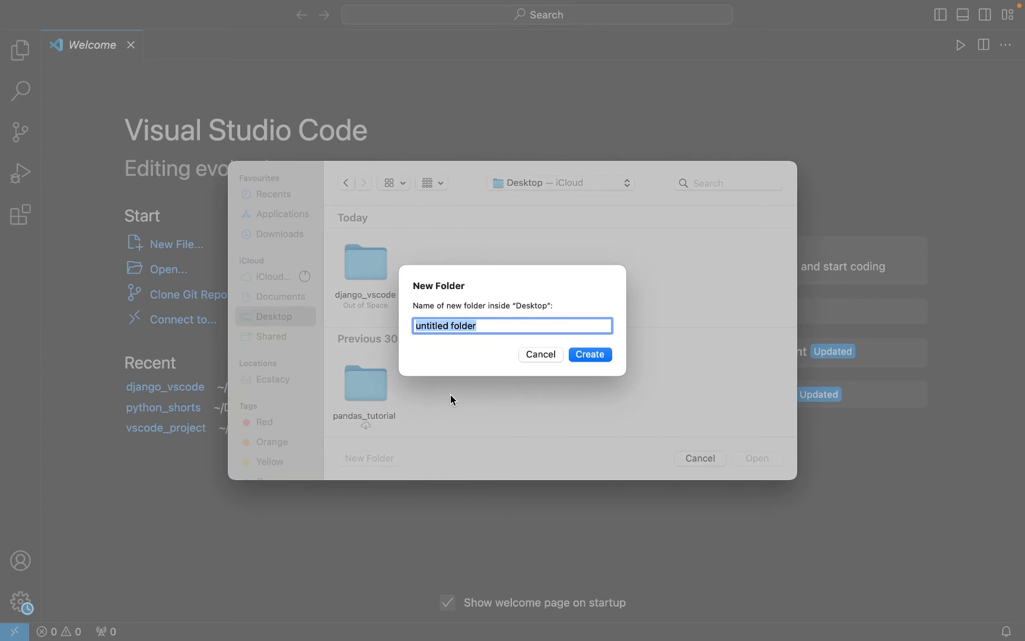
pyautogui.write('pygame_')
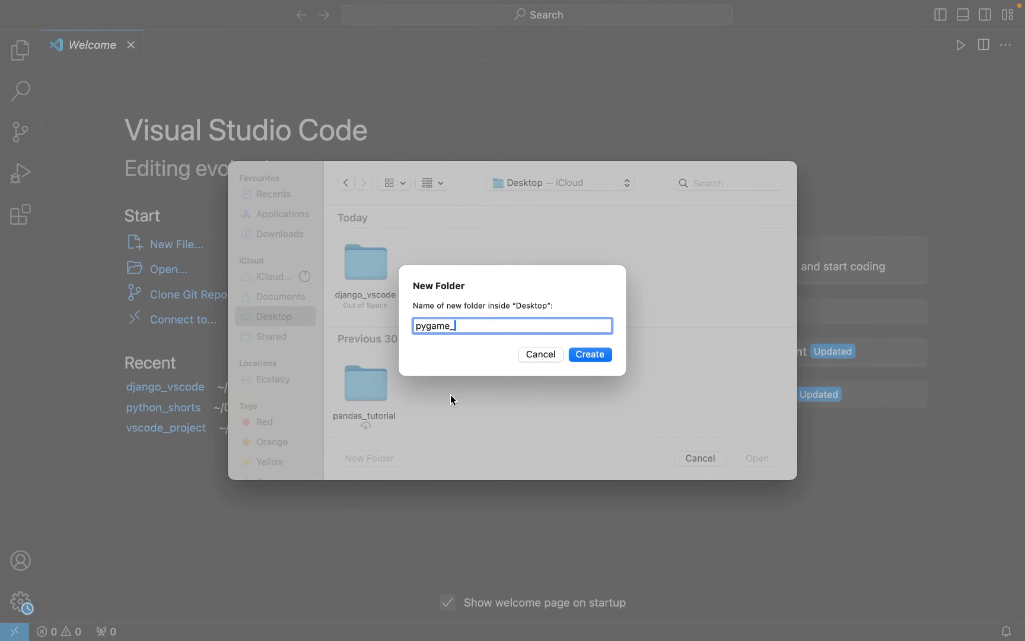
pyautogui.write('vscode')
pyautogui.click(600, 350)
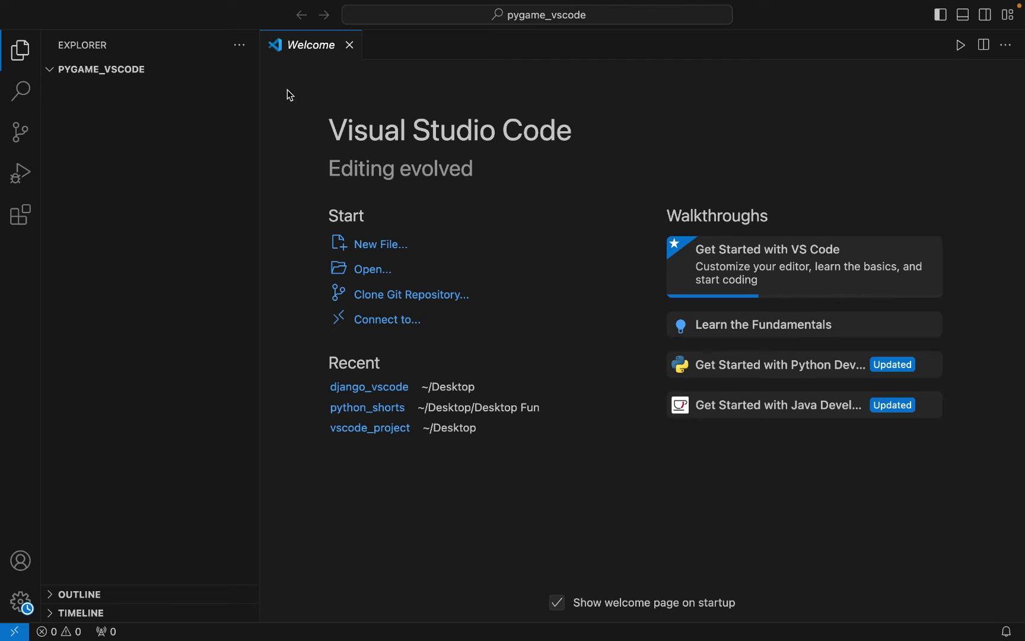
# Step: Bring up the Terminal menu over the empty pygame_vscode workspace
pyautogui.click(303, 10)
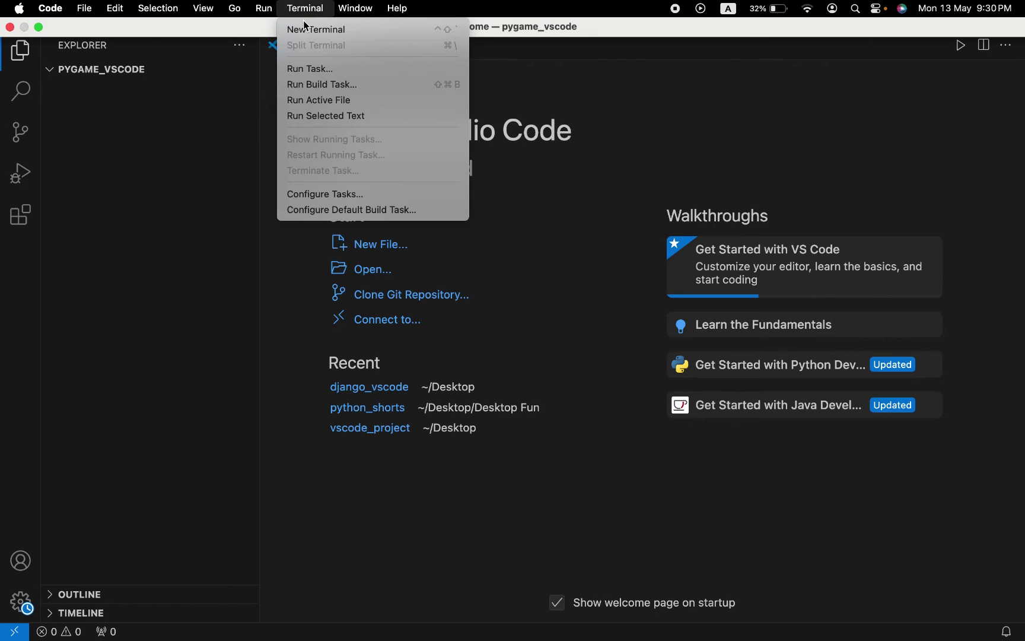
# Step: Run python3 -m venv pygame_venv in a new terminal and expand pygame_venv
pyautogui.click(305, 30)
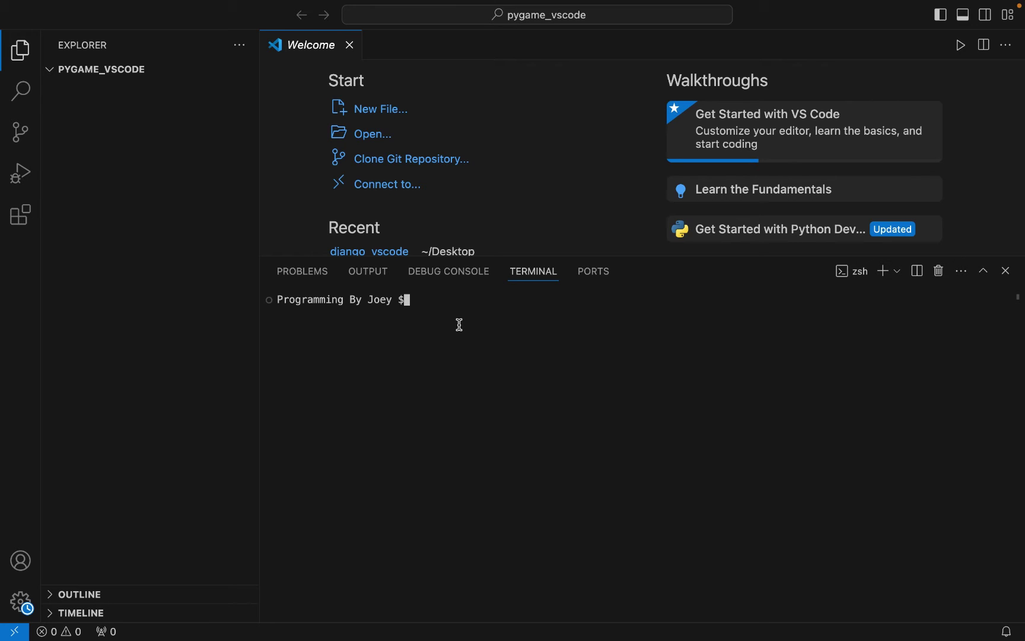
pyautogui.write('python')
pyautogui.write('3 -m venv ')
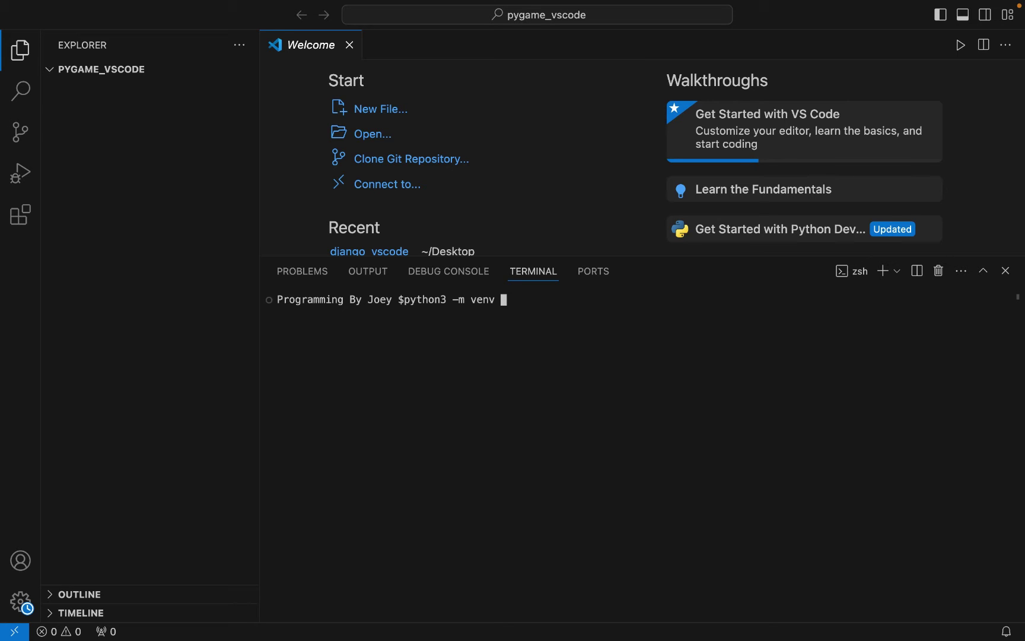
pyautogui.write('p')
pyautogui.write('ygame_venv')
pyautogui.press('Return')
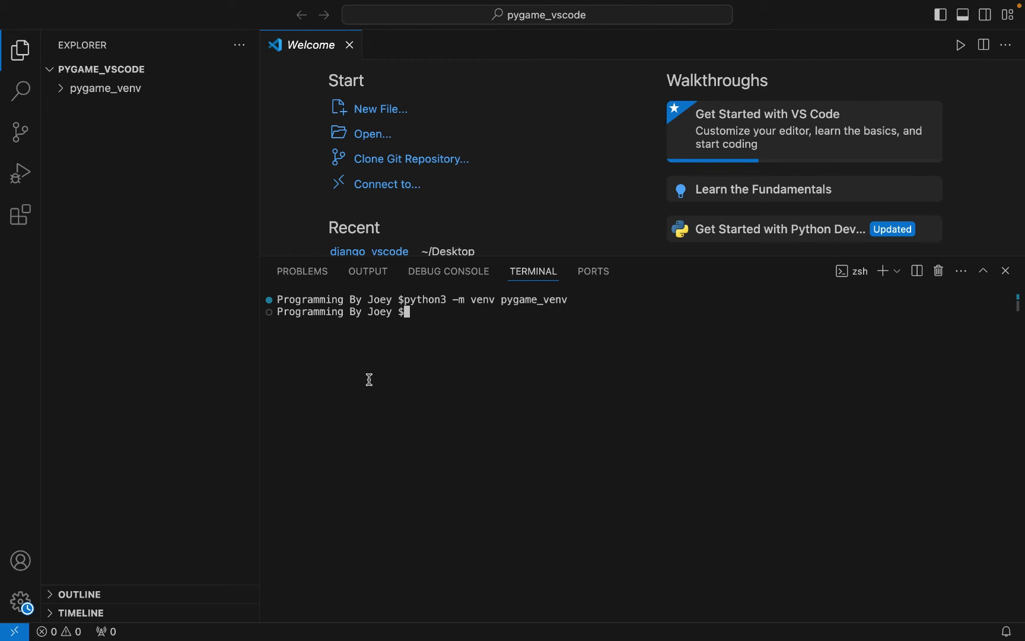
pyautogui.moveTo(97, 131)
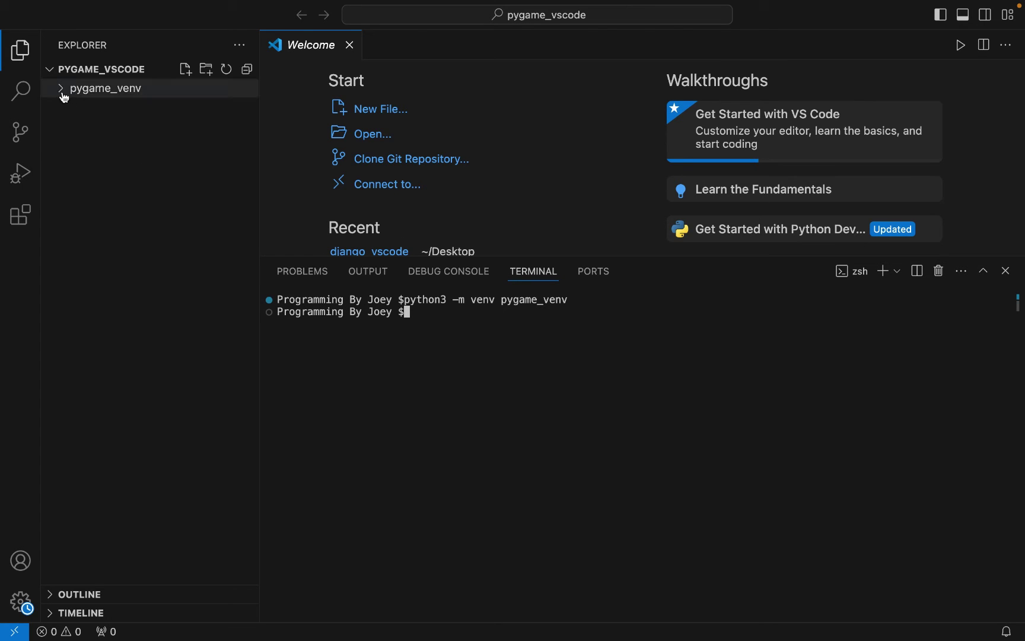
pyautogui.click(65, 90)
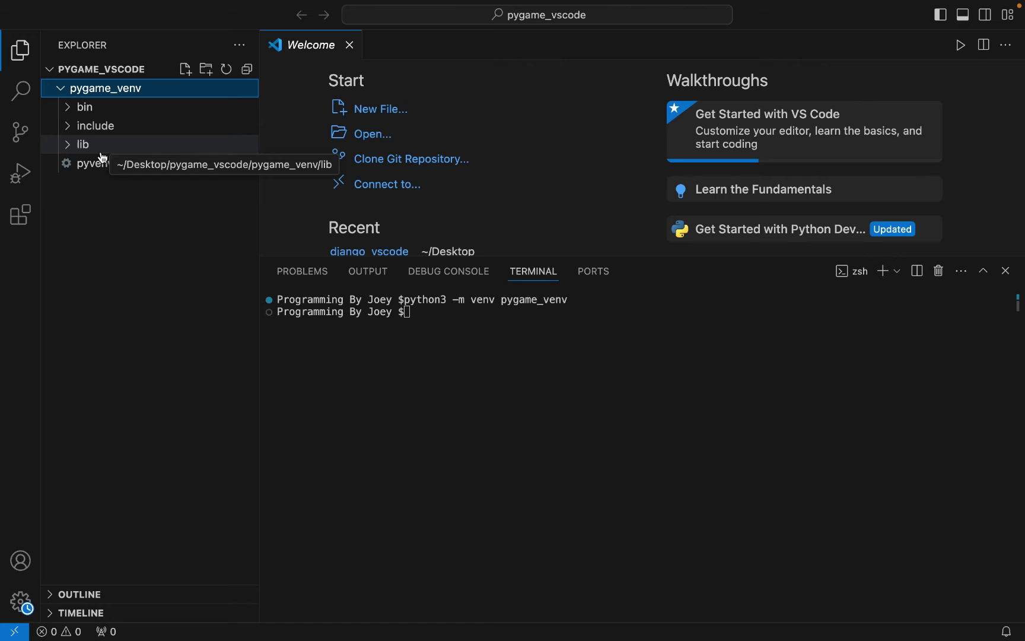
# Step: Run source ./pygame_venv/bin/activate in the terminal
pyautogui.click(421, 312)
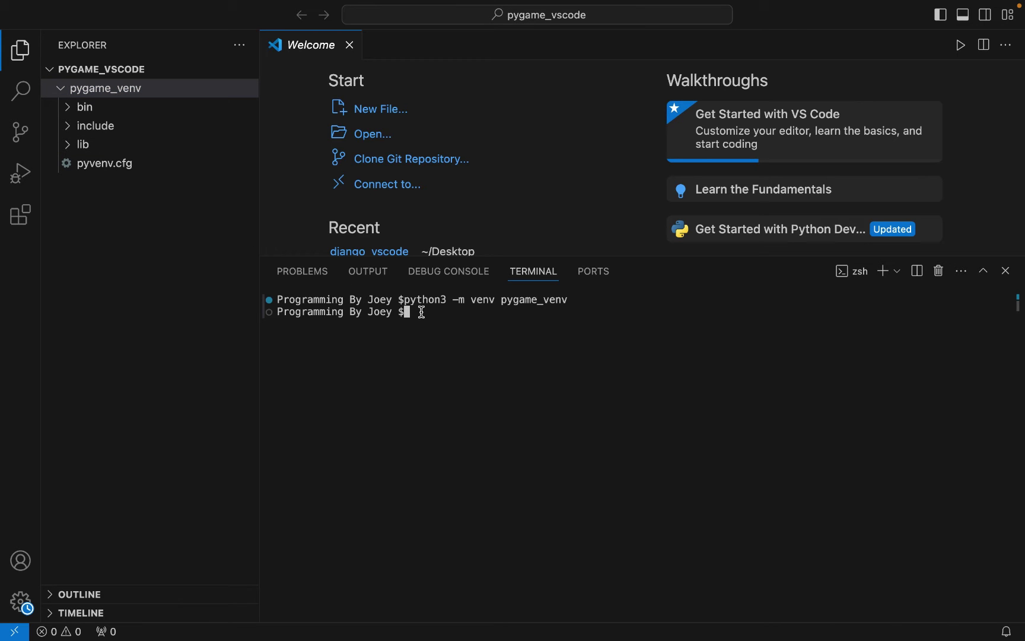
pyautogui.write('s')
pyautogui.write('ource .')
pyautogui.write('/pyga')
pyautogui.write('me_venv')
pyautogui.write('/')
pyautogui.write('bin/acti')
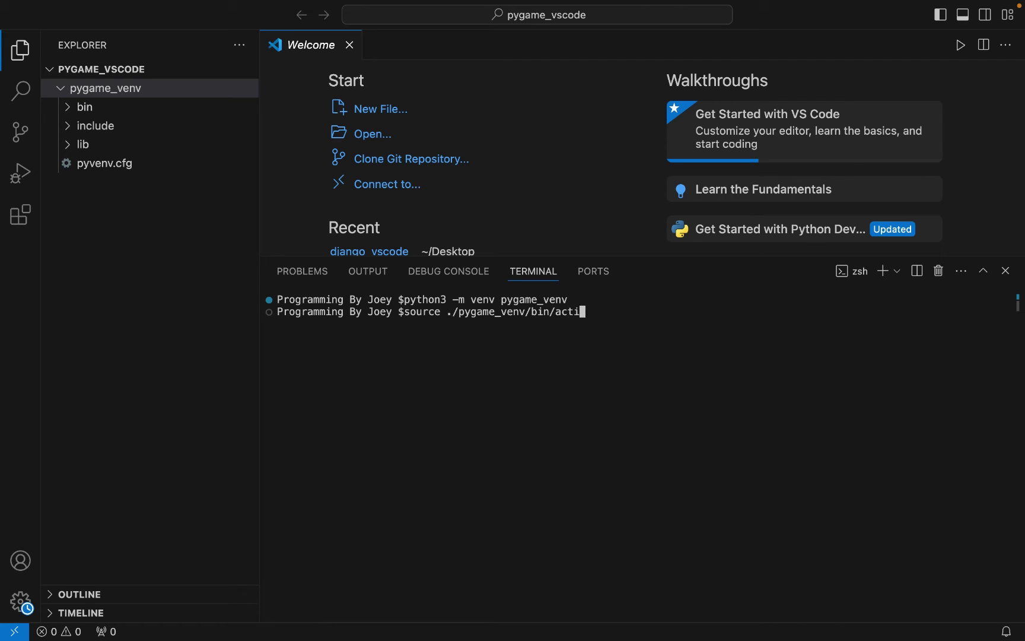
pyautogui.write('vate')
pyautogui.press('Return')
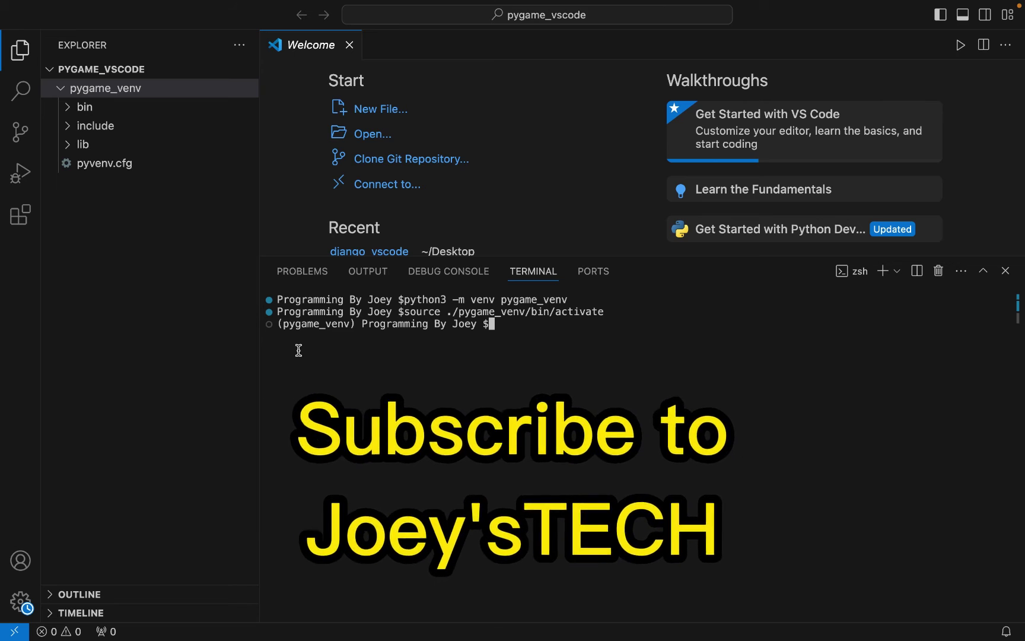
pyautogui.write('p')
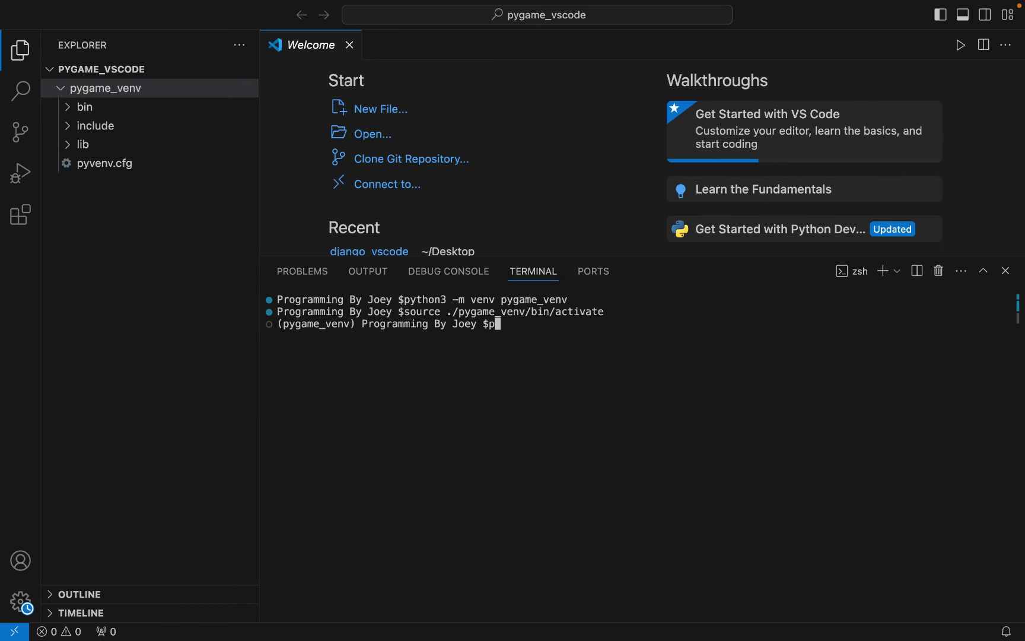
pyautogui.write('ip3 insta')
pyautogui.write('ll pygame')
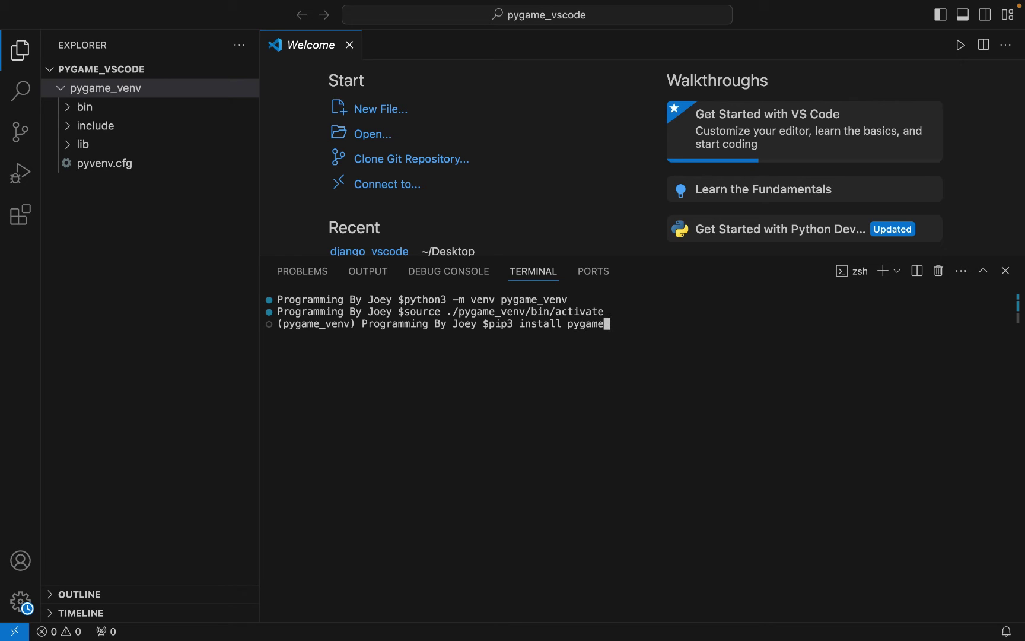
# Step: Run pip3 install pygame to install pygame 2.5.2
pyautogui.press('Return')
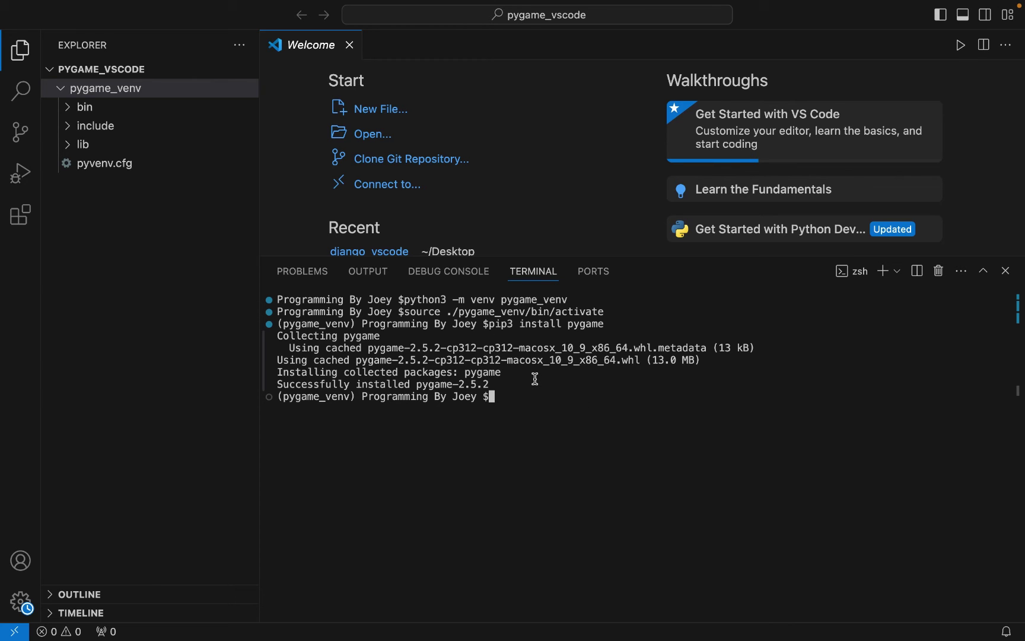
# Step: Add an empty main.py file to the pygame_vscode folder
pyautogui.click(118, 69)
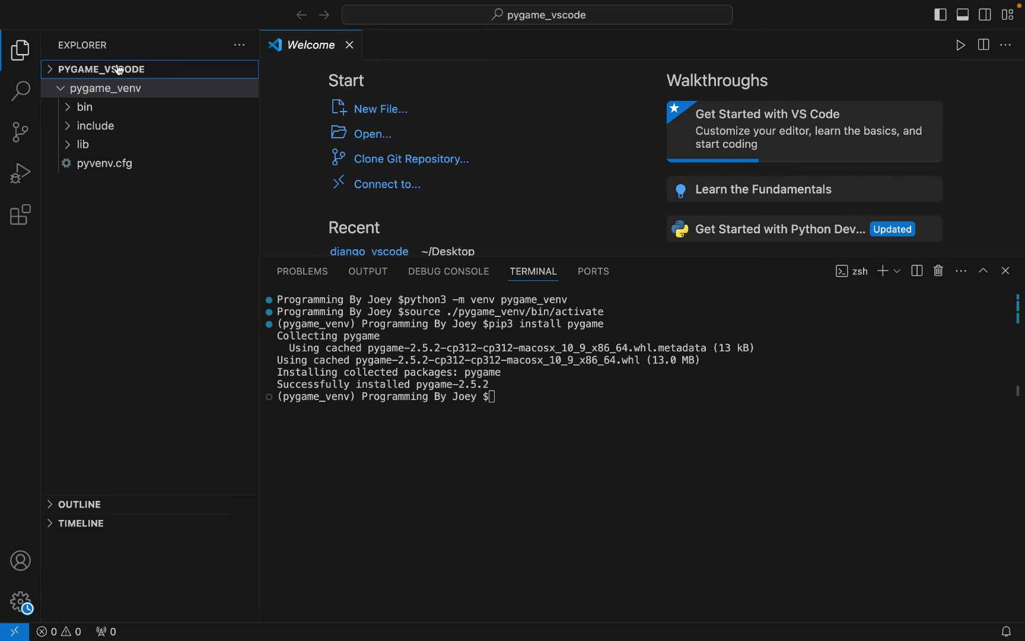
pyautogui.click(53, 70)
pyautogui.click(186, 73)
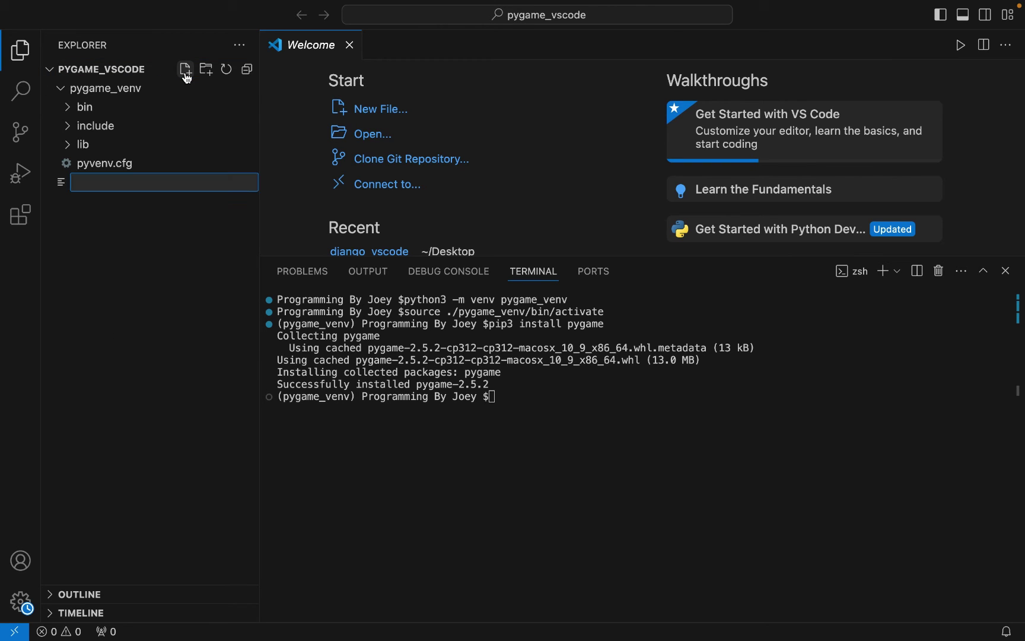
pyautogui.write('main')
pyautogui.write('.py')
pyautogui.press('Return')
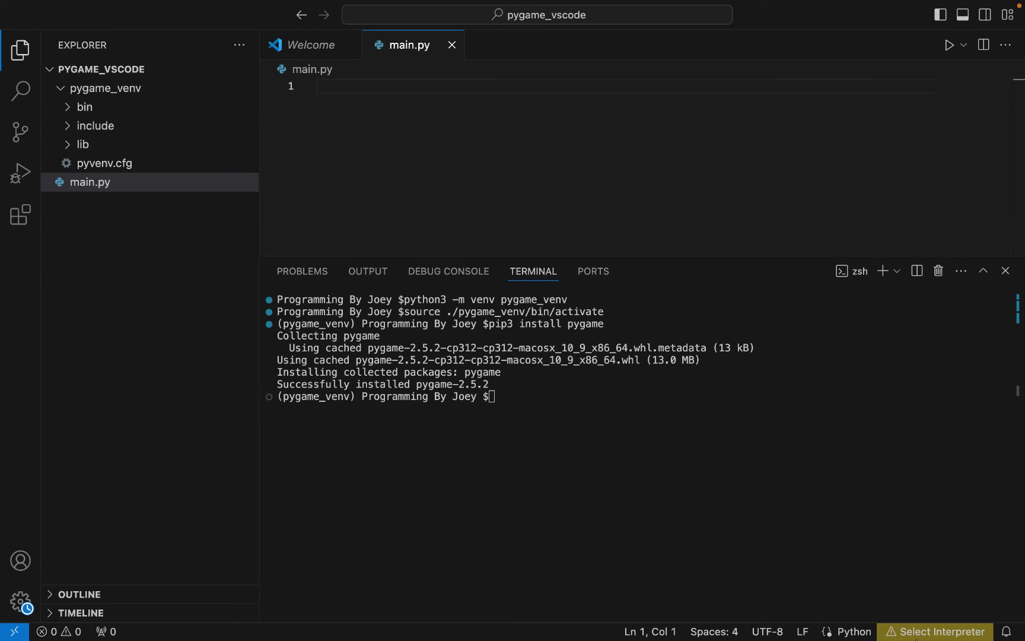
# Step: Select Python 3.12.2 ('pygame_venv': venv) as the interpreter
pyautogui.click(935, 632)
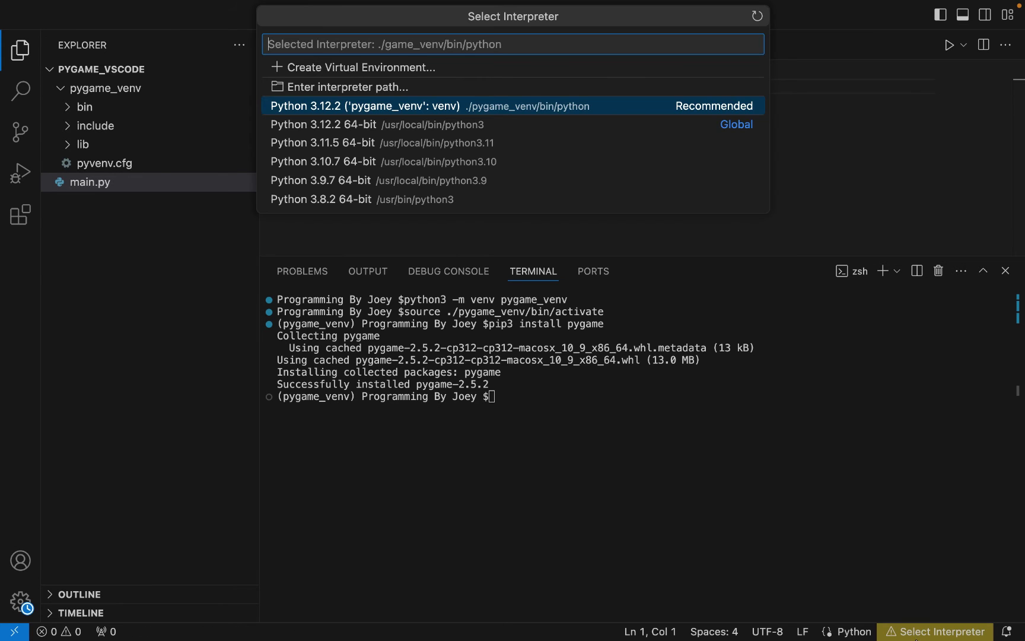
pyautogui.click(445, 112)
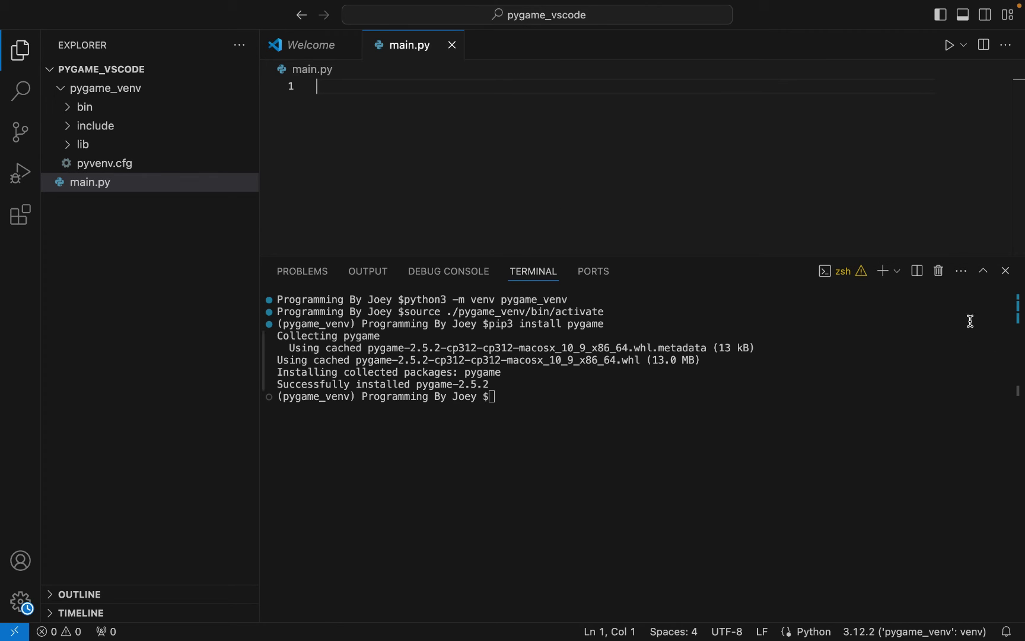
# Step: Hide the terminal and write 'import pygame.examples.aliens as alien' with a following alien.main() call
pyautogui.click(1005, 271)
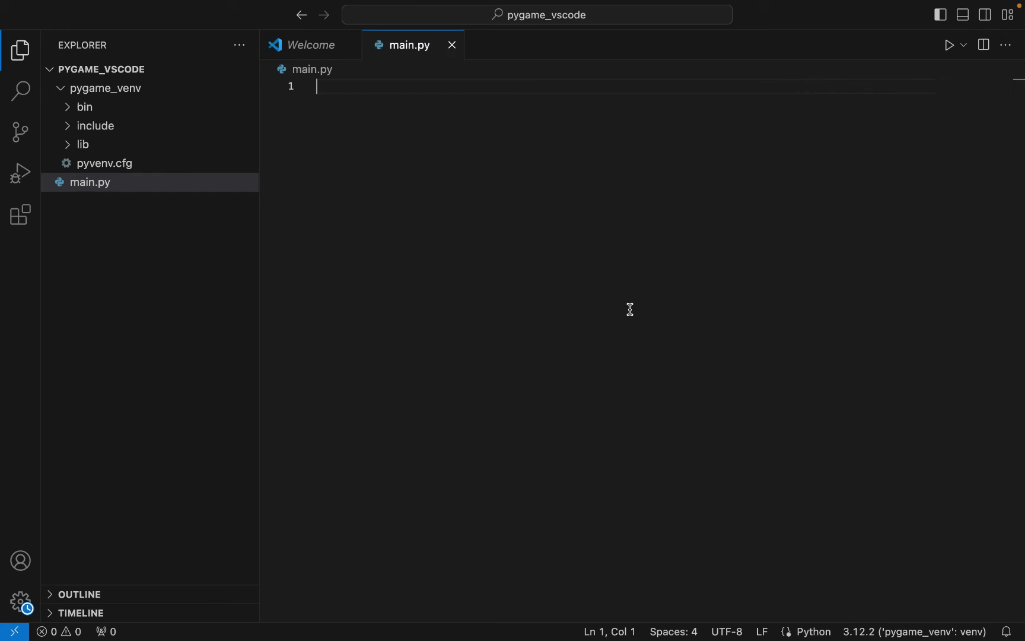
pyautogui.write('impo')
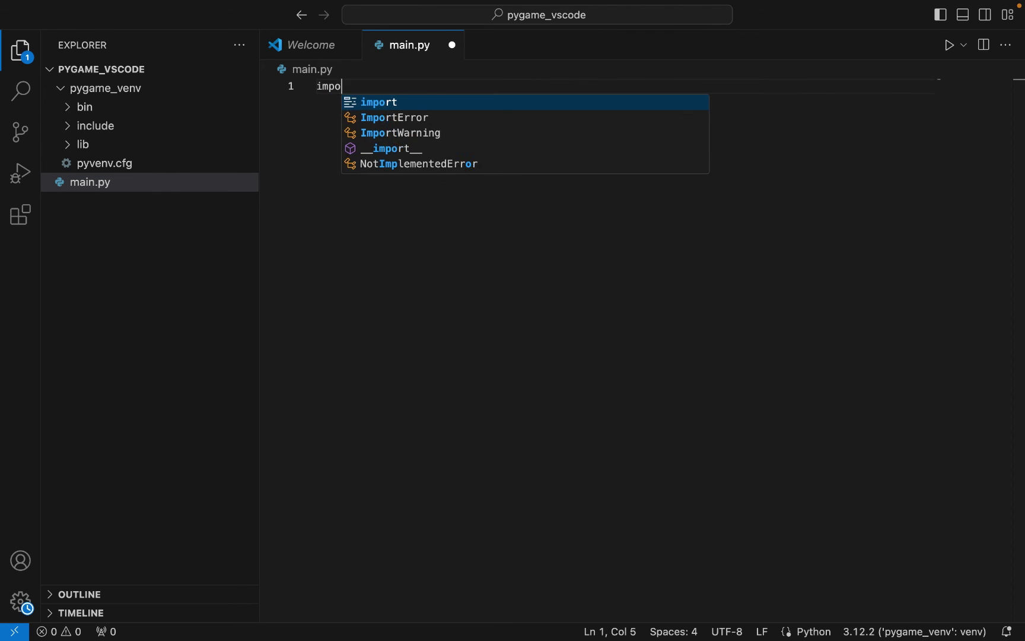
pyautogui.write('rt pygame')
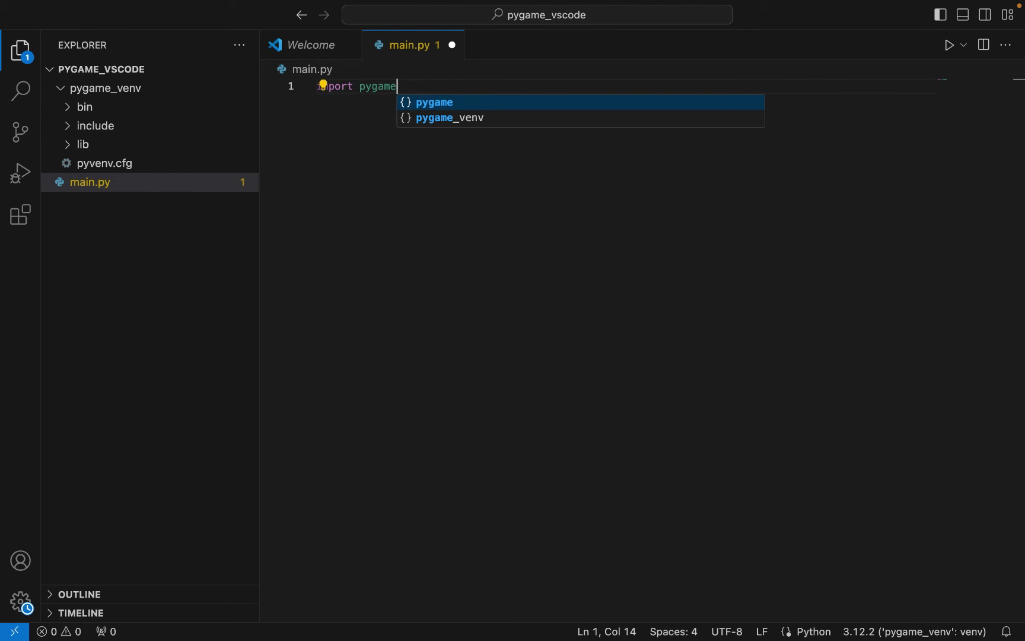
pyautogui.write('.examples')
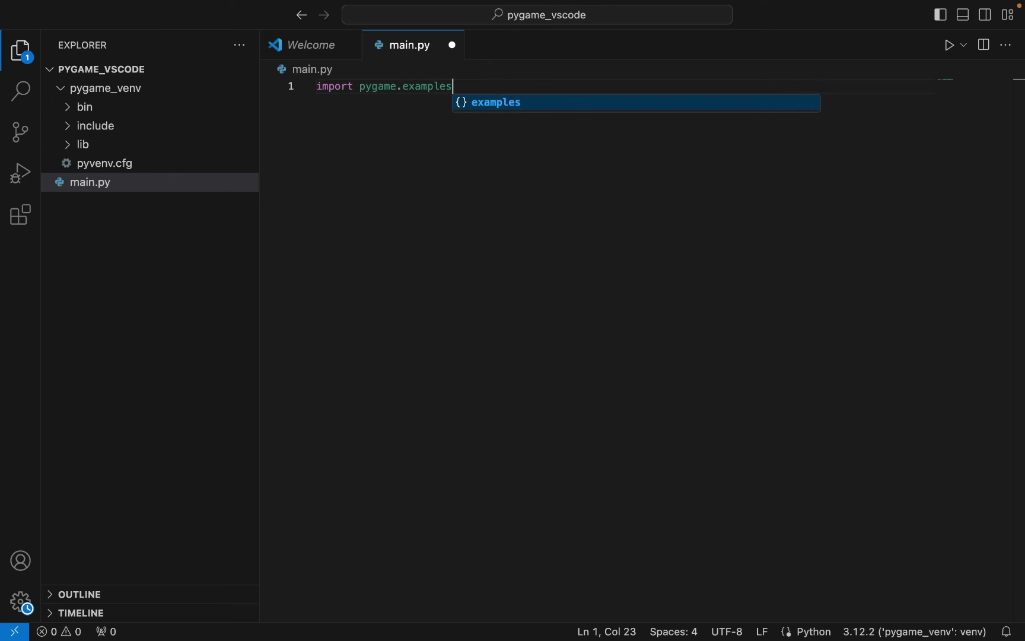
pyautogui.write('.alien')
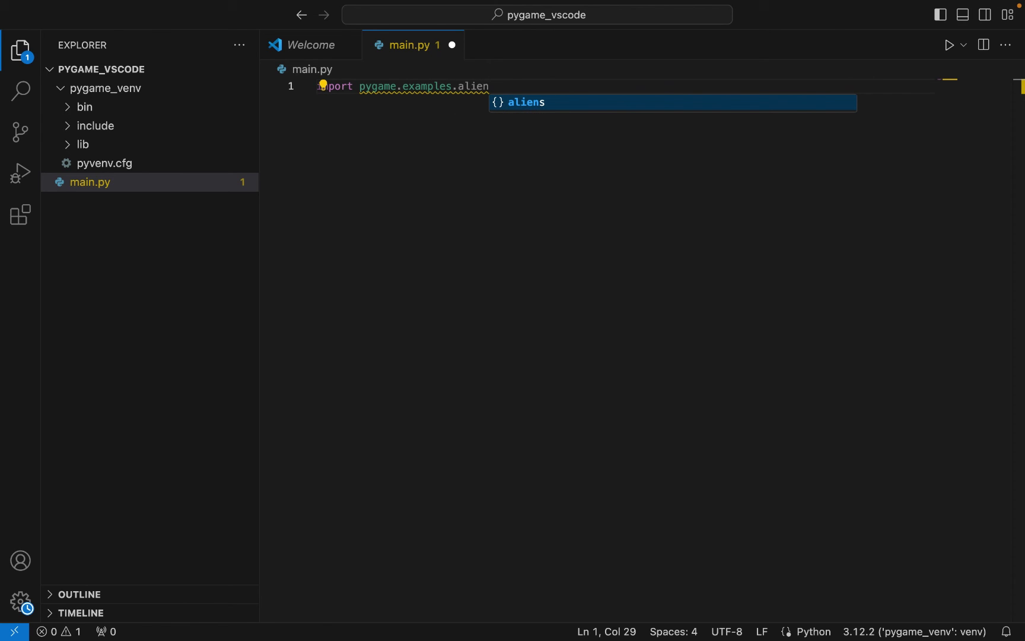
pyautogui.write('s as ')
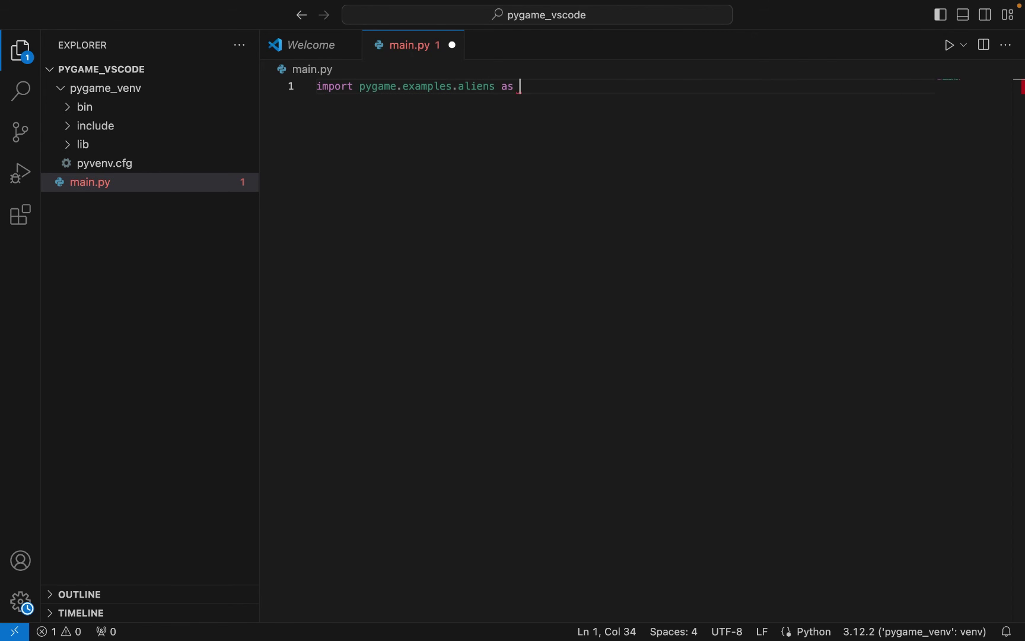
pyautogui.write('al')
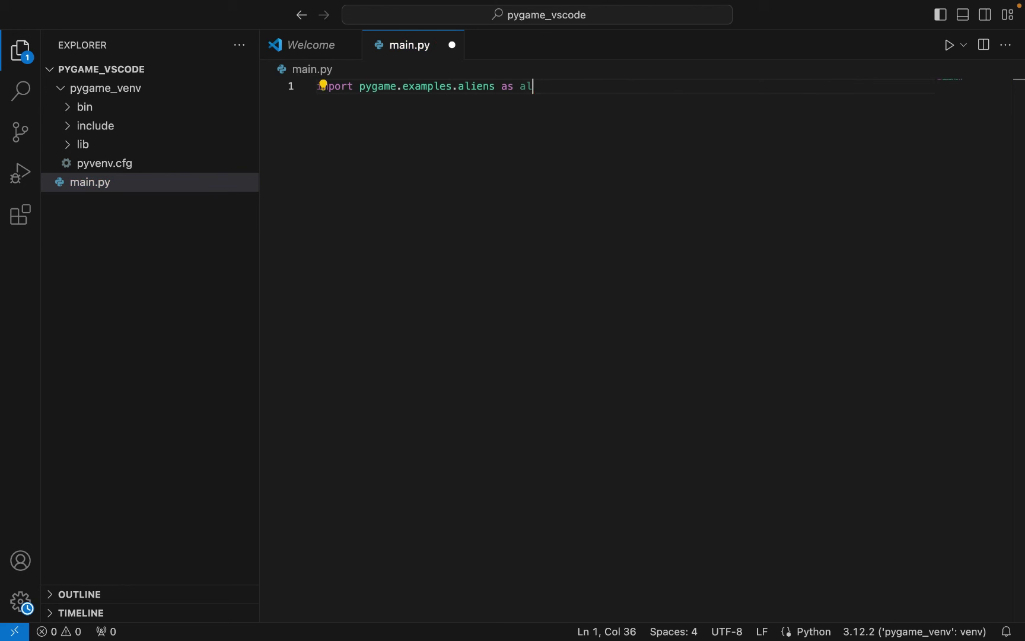
pyautogui.write('ien')
pyautogui.press('Return')
pyautogui.press('Return')
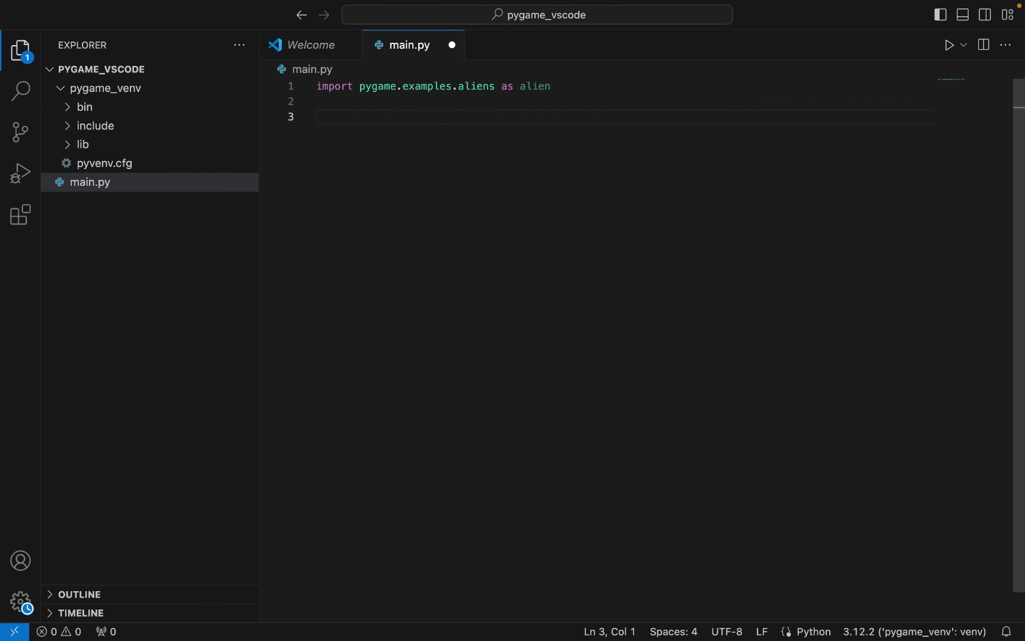
pyautogui.write('alien.')
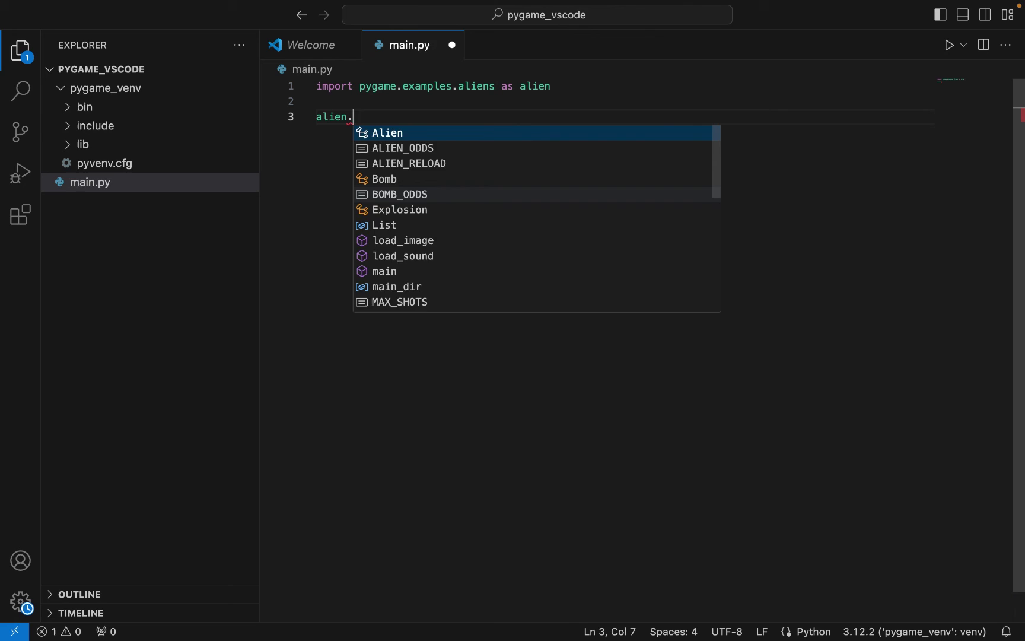
pyautogui.write('main()')
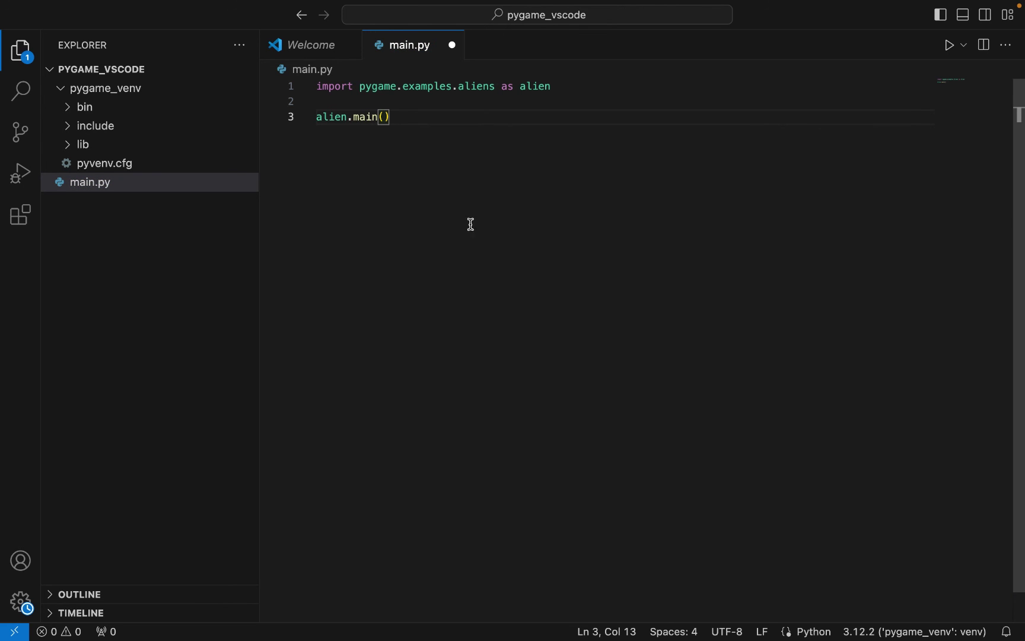
# Step: Run main.py with Run Python File in Terminal from the editor's context menu
pyautogui.rightClick(328, 156)
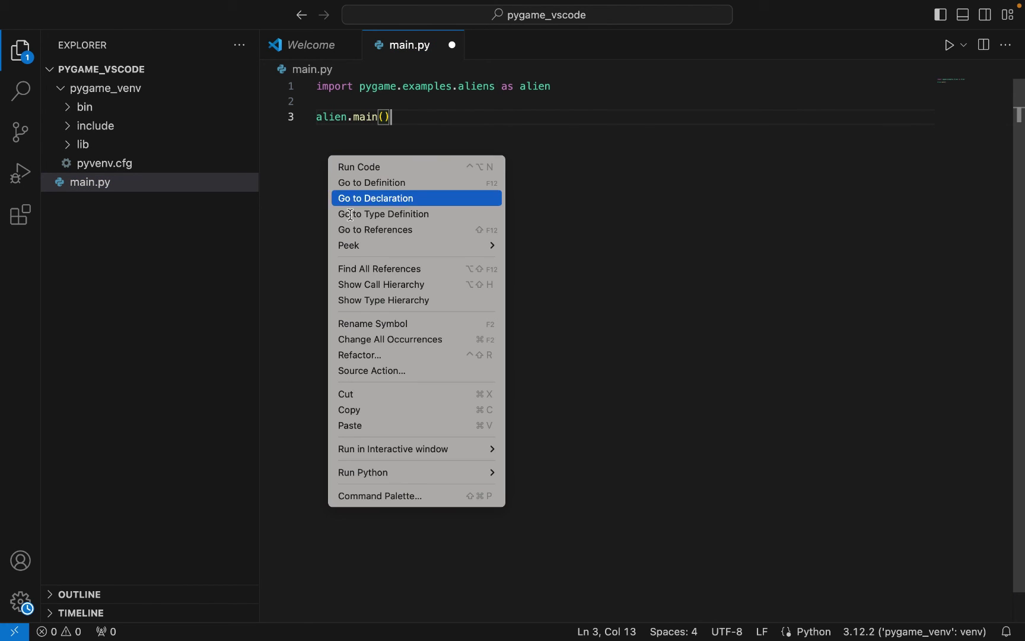
pyautogui.moveTo(383, 472)
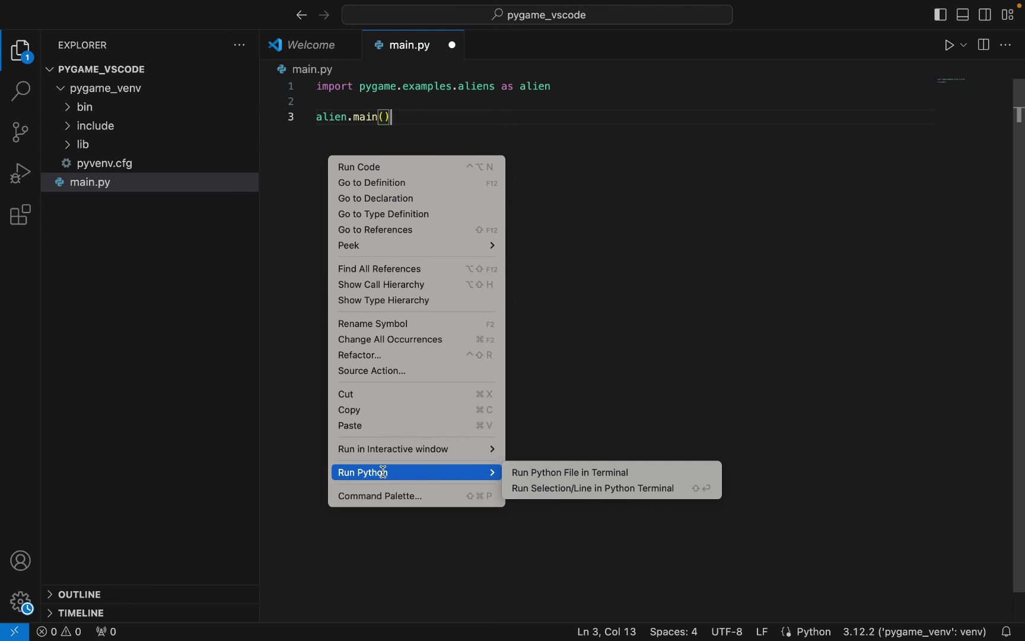
pyautogui.click(569, 474)
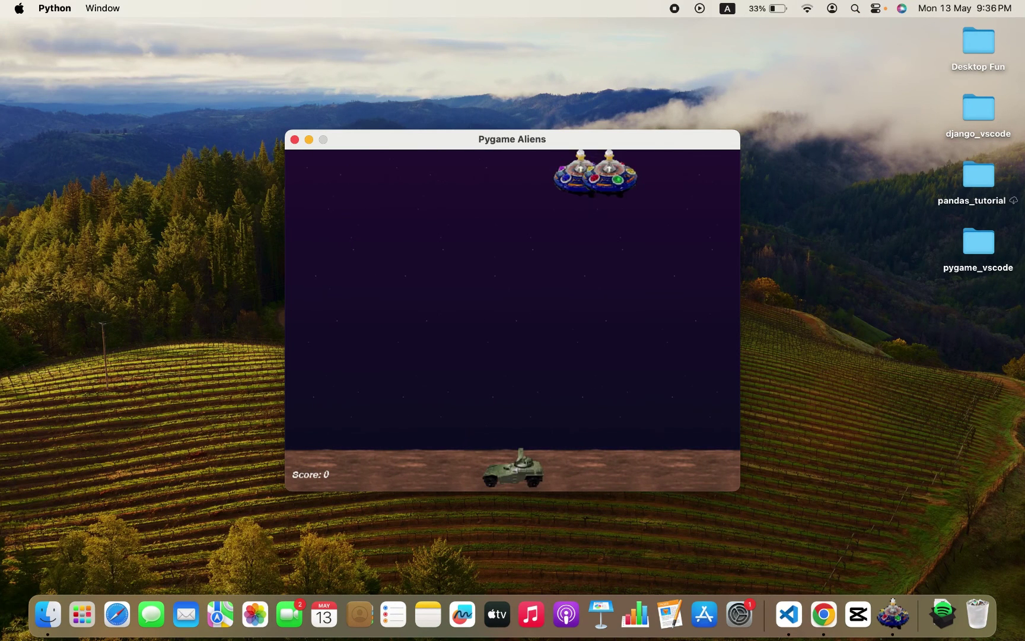
# Step: Steer the tank left and right with the arrow keys to dodge alien bombs
pyautogui.press('Right')
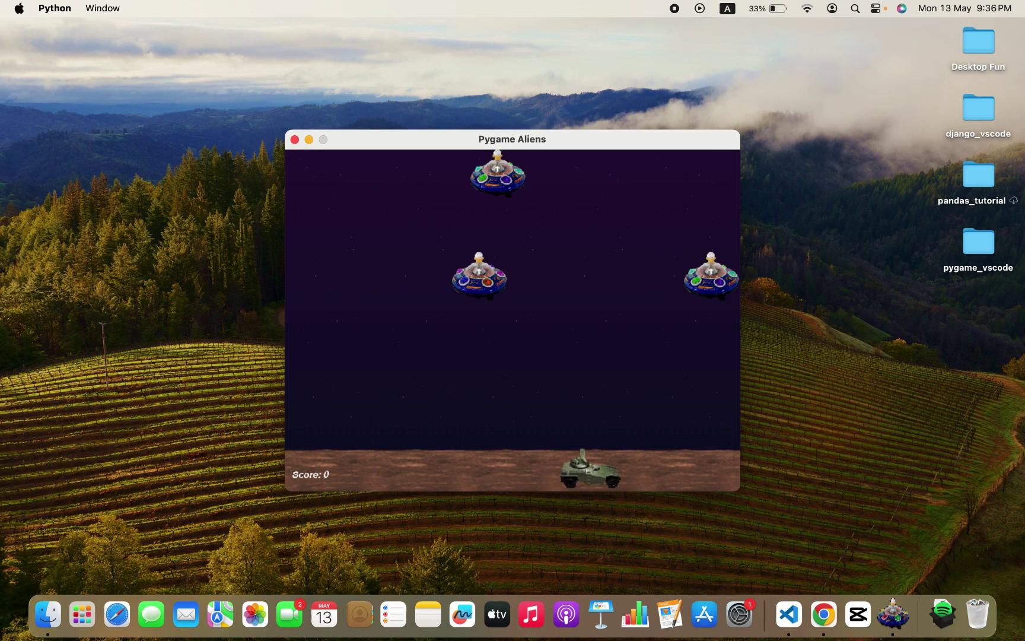
pyautogui.press('Left')
pyautogui.press('Right')
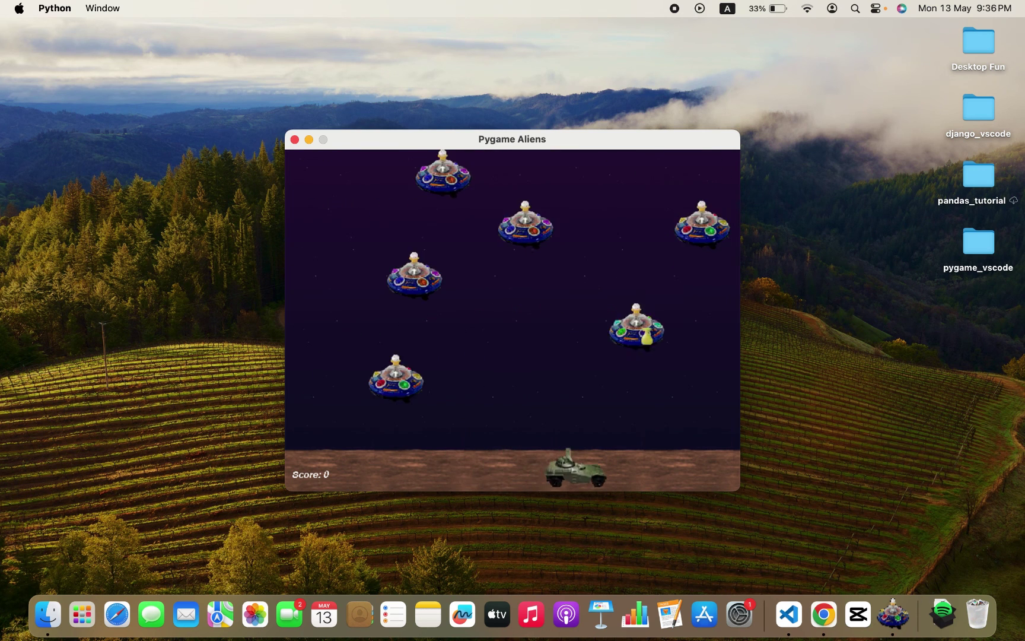
pyautogui.press('Left')
pyautogui.press('Right')
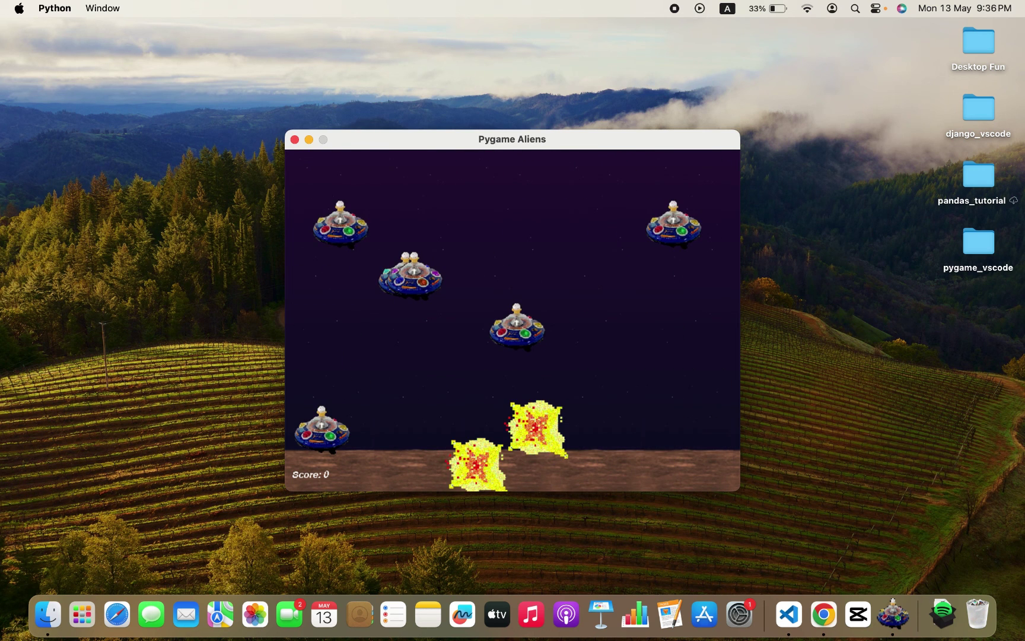